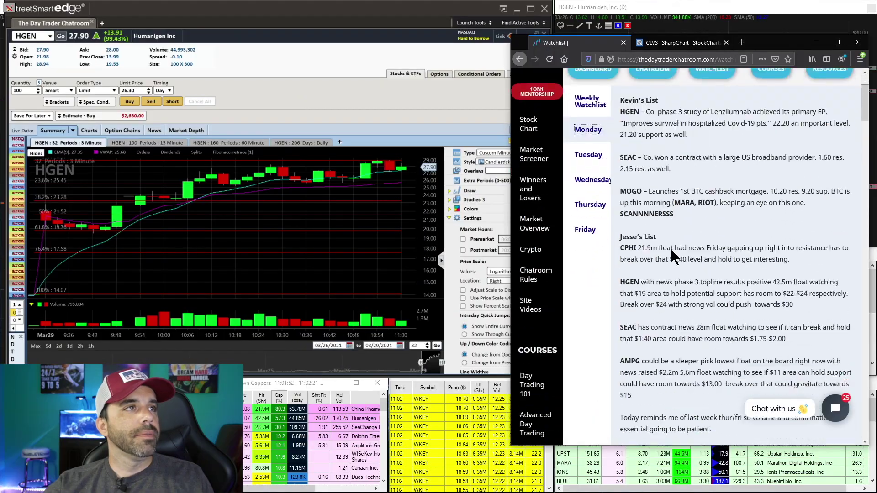
{"action": "scroll", "coordinate": [619, 201], "scroll_direction": "down", "scroll_amount": 3}
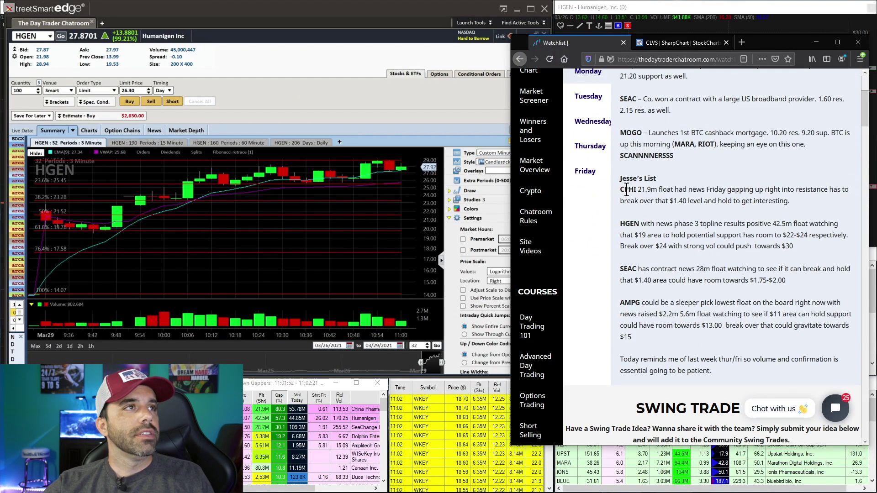
- Highlight the SEAC ticker in Jesse's List of watchlist notes
{"action": "double_click", "coordinate": [628, 269]}
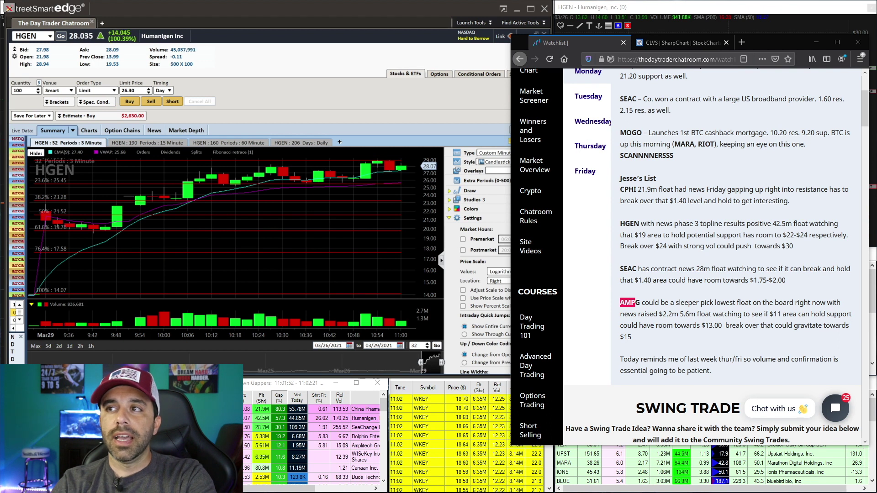
{"action": "type", "text": "CPHI"}
- Load the CPHI then the SEAC 3-minute chart from the symbol box
{"action": "key", "text": "Return"}
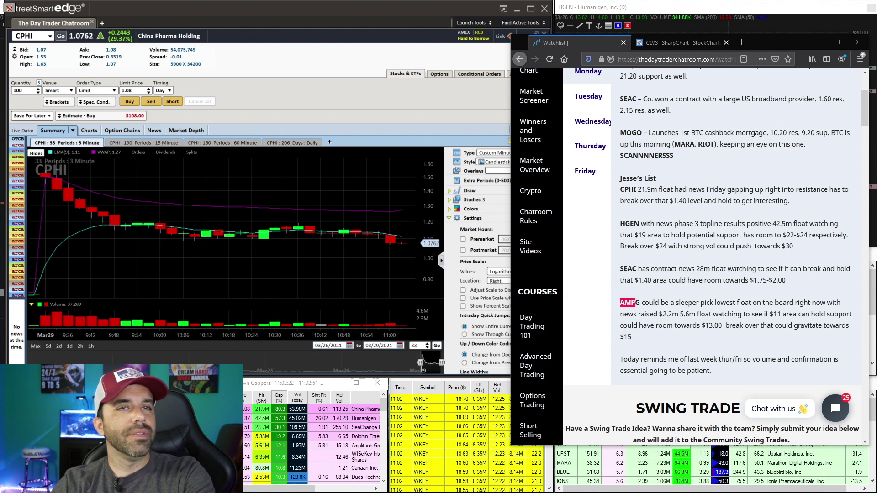
{"action": "type", "text": "SEAC"}
{"action": "key", "text": "Return"}
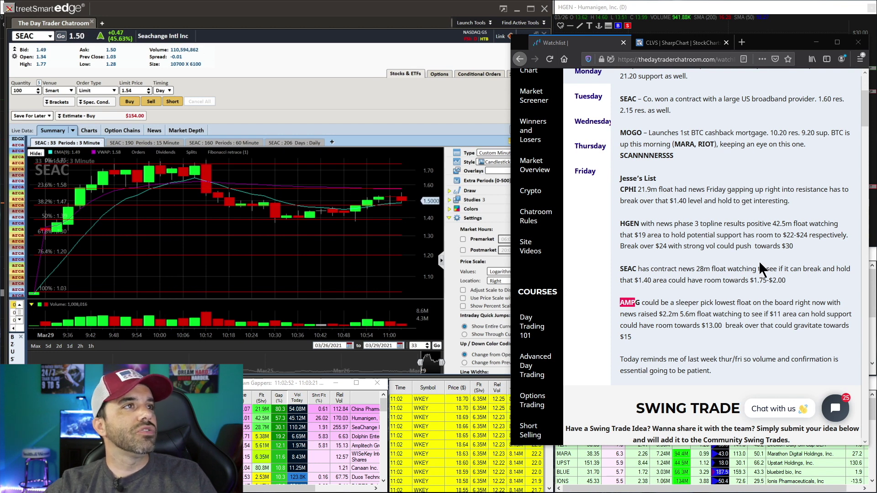
- Highlight the SEAC note's 28m float and $1.75-$2.00 target range in Jesse's List
{"action": "left_click", "coordinate": [624, 269]}
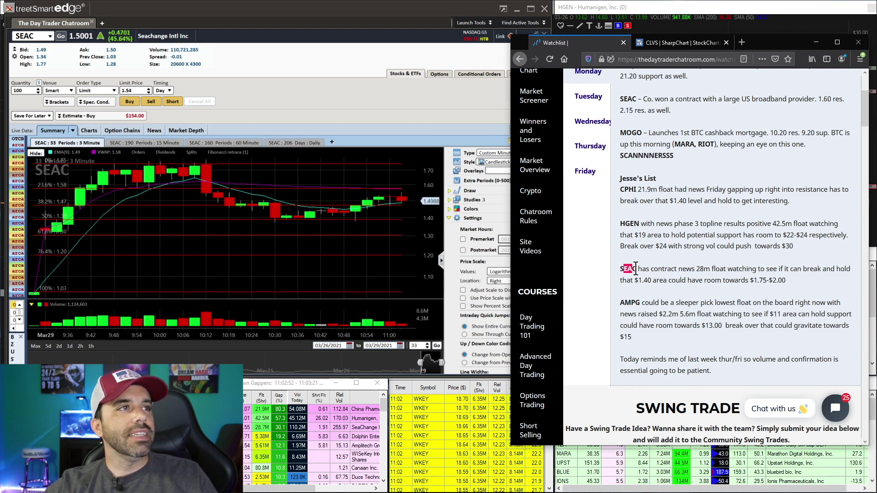
{"action": "left_click_drag", "start_coordinate": [639, 269], "coordinate": [645, 268]}
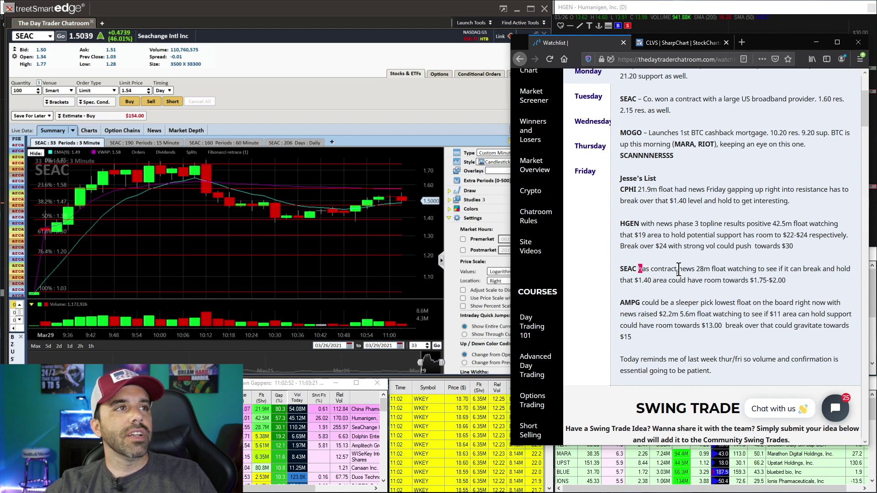
{"action": "left_click_drag", "start_coordinate": [720, 269], "coordinate": [758, 271]}
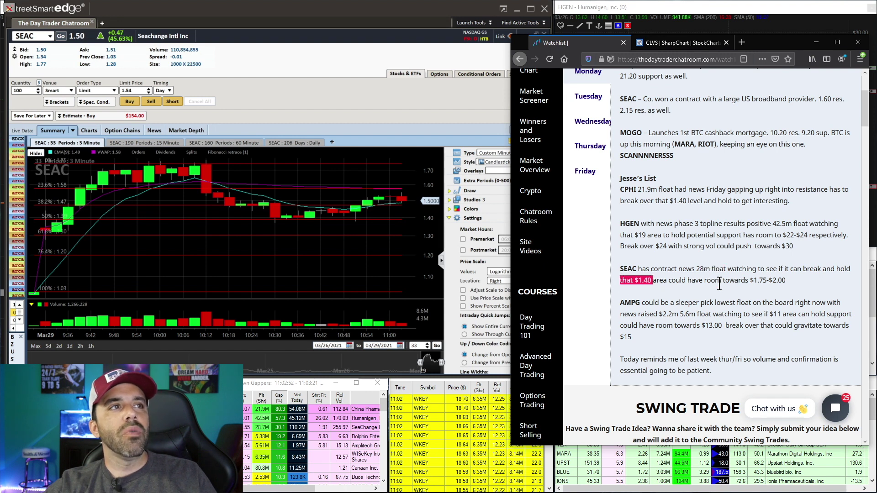
{"action": "left_click_drag", "start_coordinate": [751, 281], "coordinate": [766, 282]}
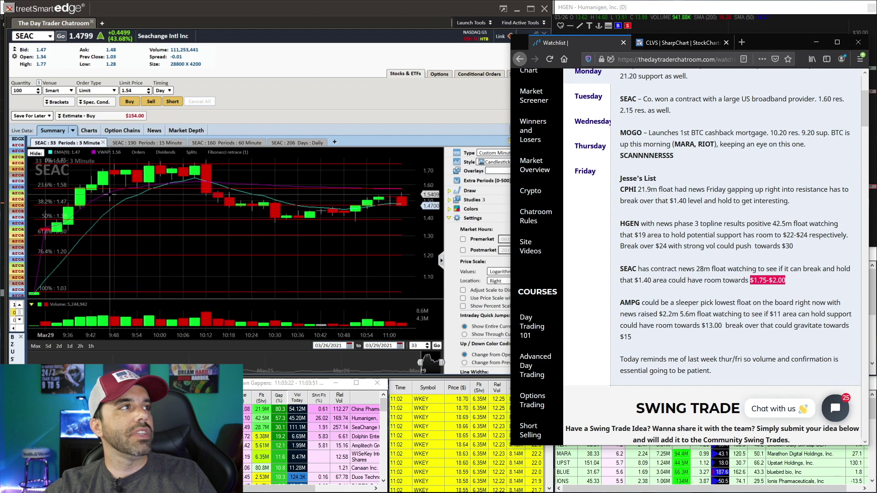
{"action": "left_click", "coordinate": [288, 145]}
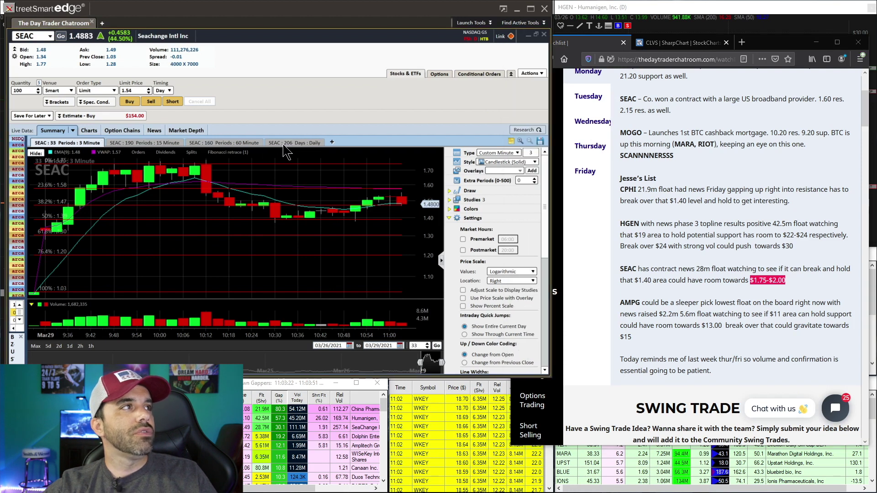
{"action": "left_click", "coordinate": [287, 143]}
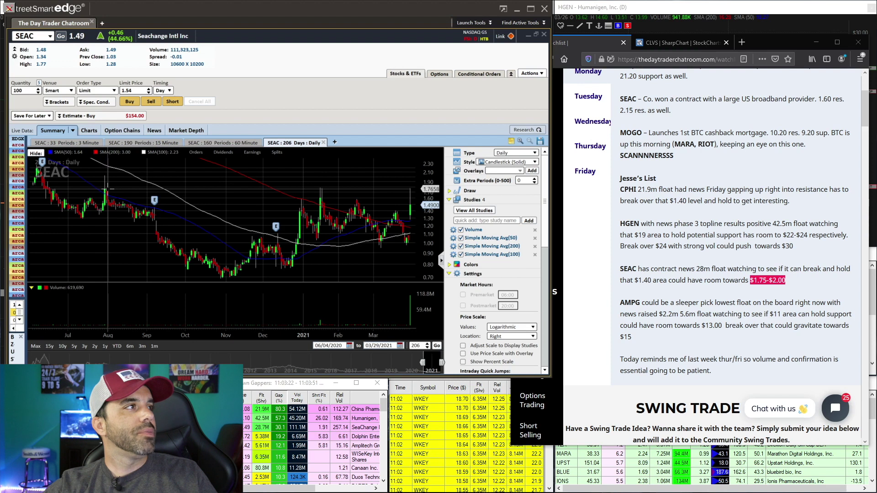
{"action": "scroll", "coordinate": [89, 189], "scroll_direction": "down", "scroll_amount": 2}
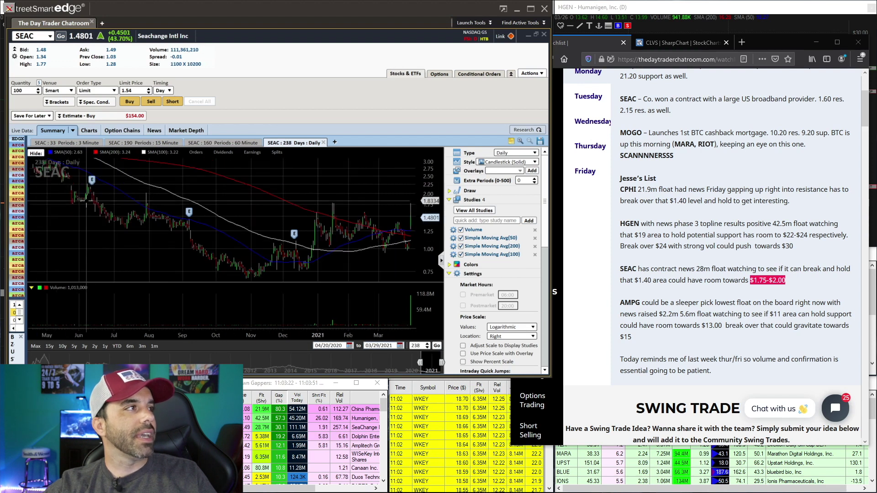
{"action": "scroll", "coordinate": [103, 203], "scroll_direction": "down", "scroll_amount": 2}
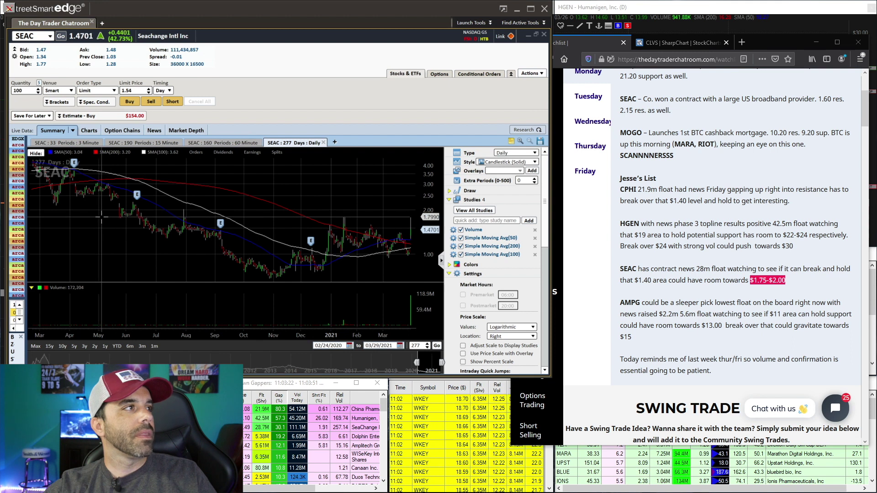
{"action": "scroll", "coordinate": [157, 224], "scroll_direction": "up", "scroll_amount": 1}
{"action": "scroll", "coordinate": [185, 209], "scroll_direction": "up", "scroll_amount": 1}
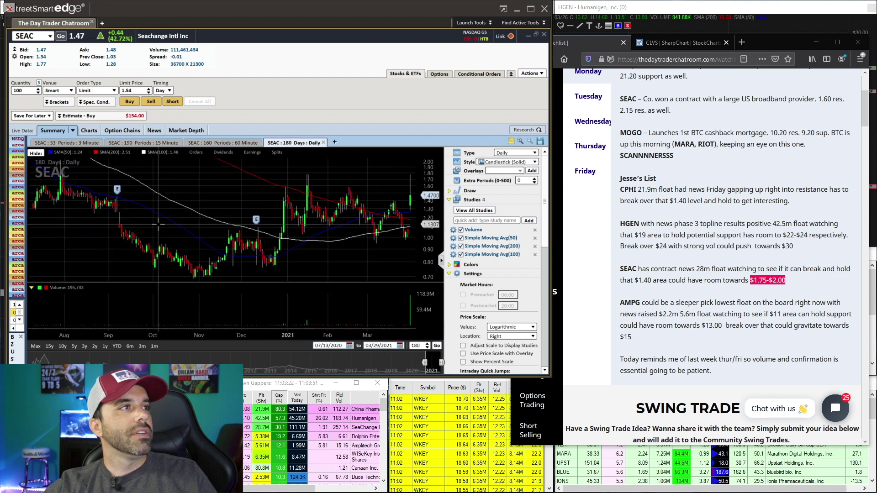
{"action": "scroll", "coordinate": [220, 192], "scroll_direction": "up", "scroll_amount": 1}
{"action": "scroll", "coordinate": [258, 170], "scroll_direction": "up", "scroll_amount": 2}
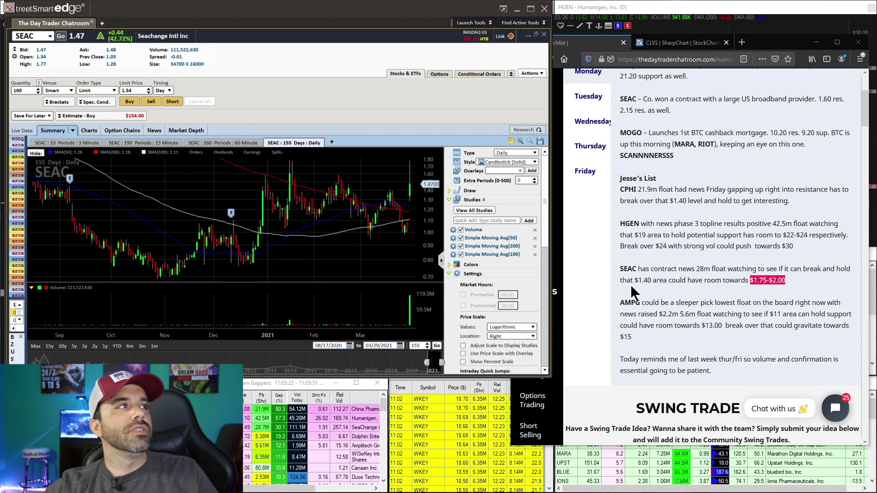
{"action": "mouse_move", "coordinate": [163, 152]}
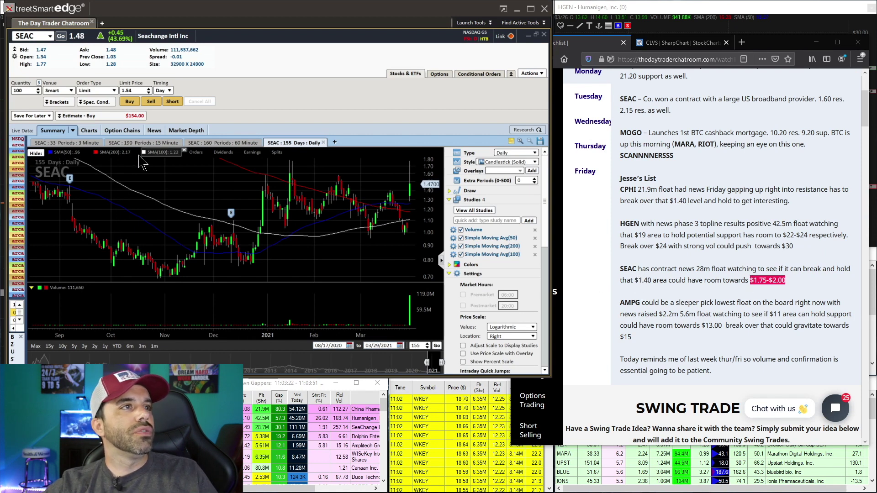
{"action": "left_click", "coordinate": [81, 143]}
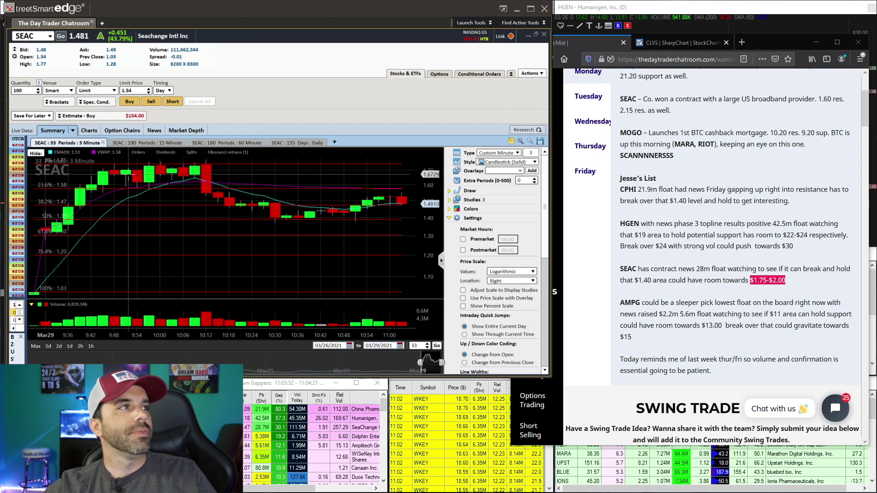
- Remove the Fibonacci retracement lines from the SEAC 3-minute chart
{"action": "right_click", "coordinate": [357, 167]}
{"action": "left_click", "coordinate": [363, 191]}
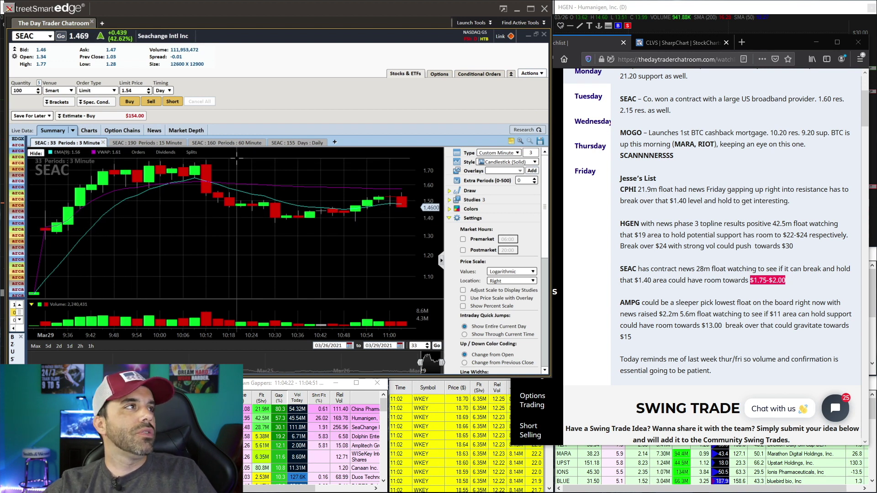
- Load the AMPG quote and 3-minute chart from the recent symbols list
{"action": "left_click", "coordinate": [49, 36]}
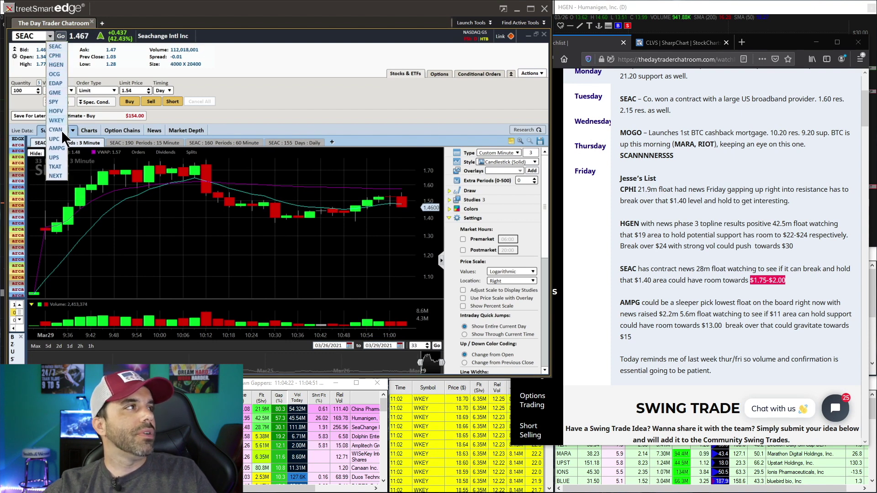
{"action": "left_click", "coordinate": [36, 37]}
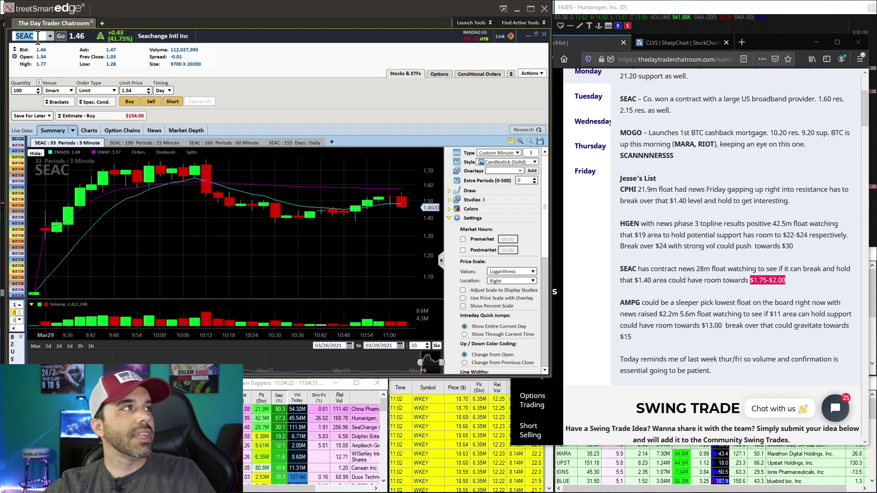
{"action": "type", "text": "A"}
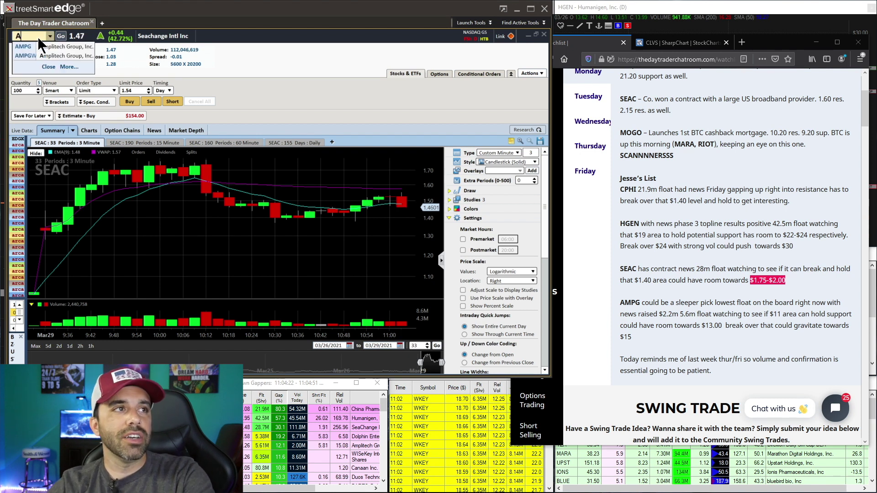
{"action": "type", "text": "MPG"}
{"action": "key", "text": "Return"}
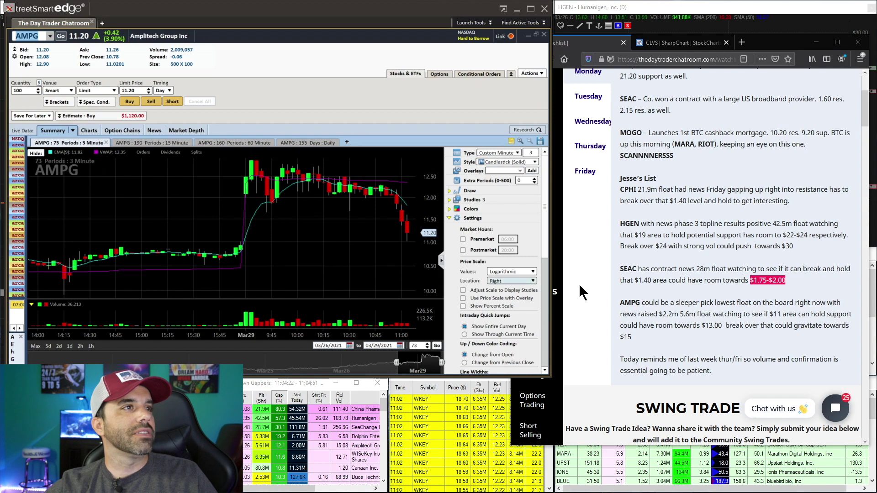
- Highlight AMPG's price target in the watchlist notes, then reopen the recent symbols list
{"action": "left_click", "coordinate": [660, 316]}
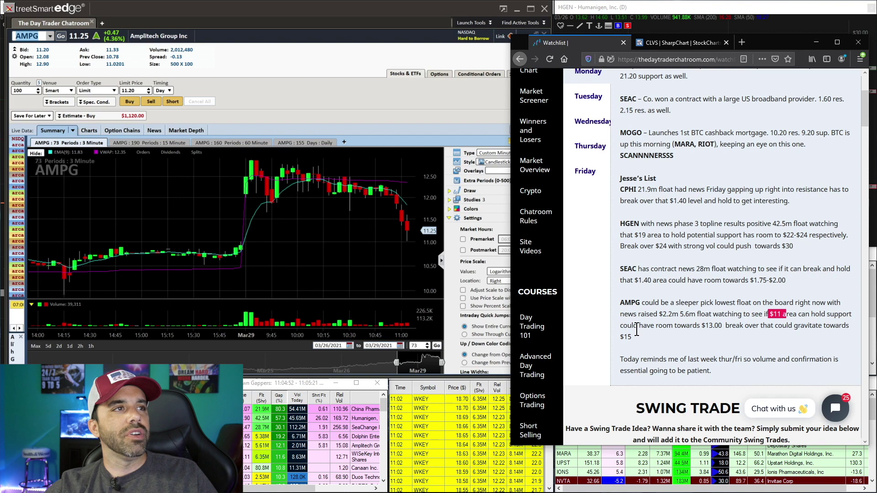
{"action": "left_click_drag", "start_coordinate": [675, 326], "coordinate": [710, 335]}
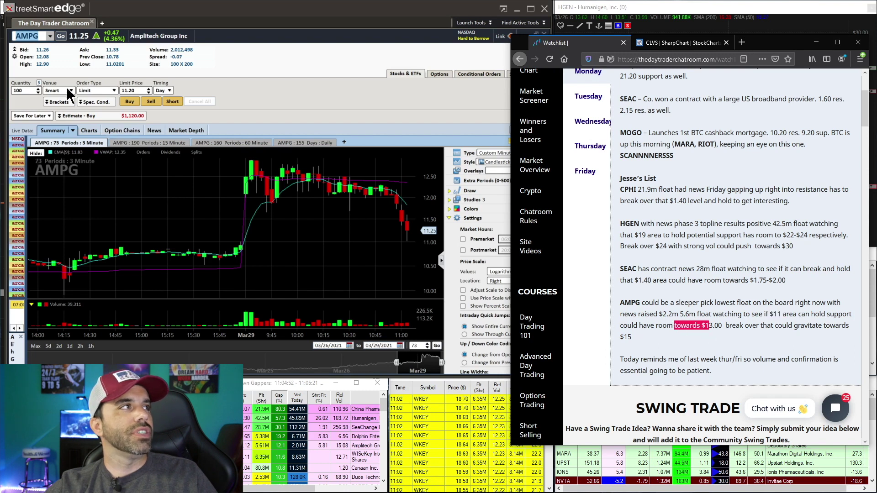
{"action": "left_click", "coordinate": [49, 38]}
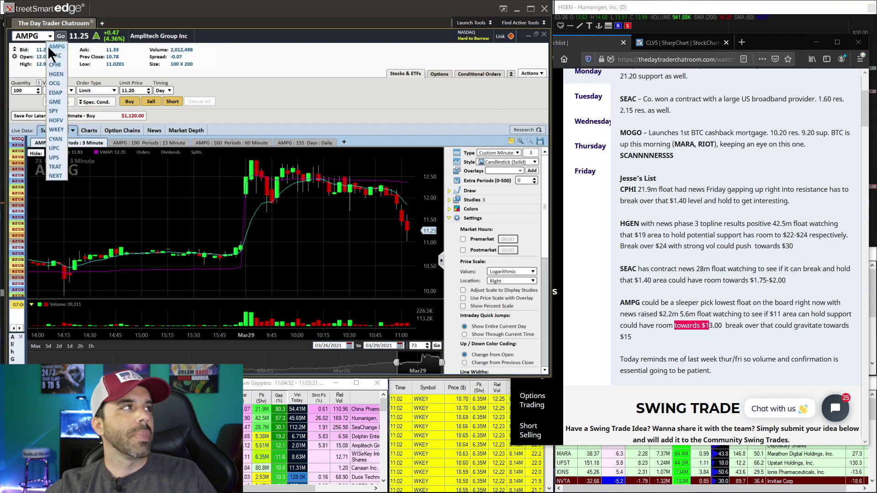
- Load the HGEN quote and chart and bring the HGEN news note forward
{"action": "left_click", "coordinate": [59, 73]}
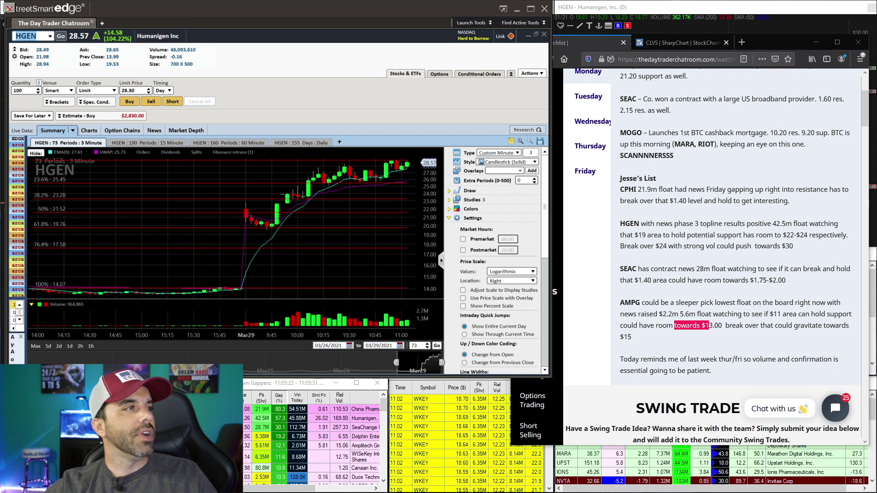
{"action": "left_click", "coordinate": [693, 349]}
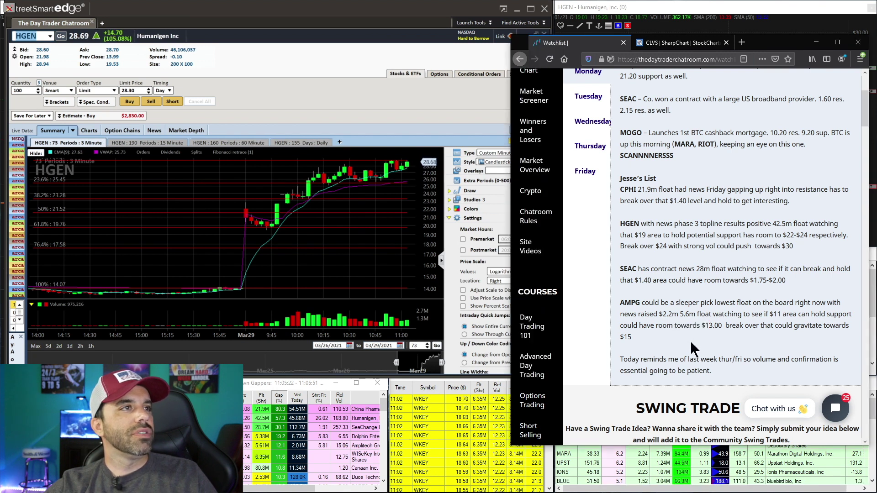
{"action": "left_click_drag", "start_coordinate": [641, 226], "coordinate": [683, 226]}
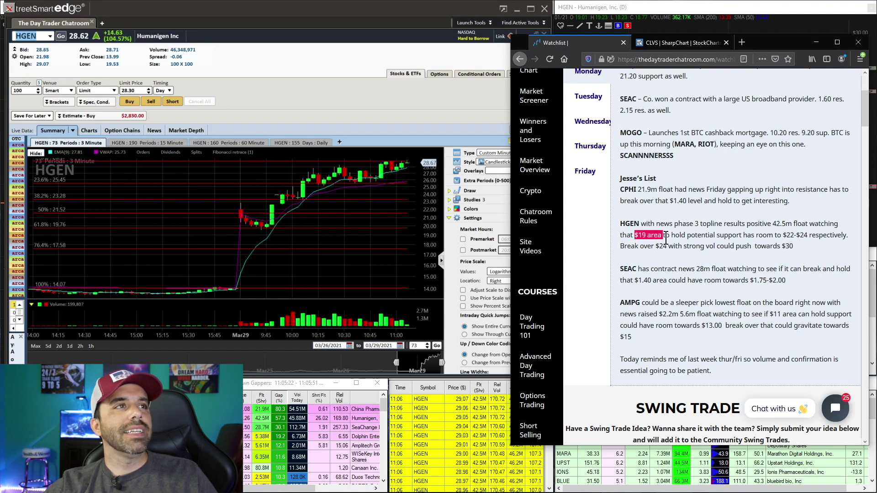
- Highlight HGEN's $19 support, $24 level and breakout toward $30 in the notes
{"action": "left_click_drag", "start_coordinate": [695, 237], "coordinate": [783, 239]}
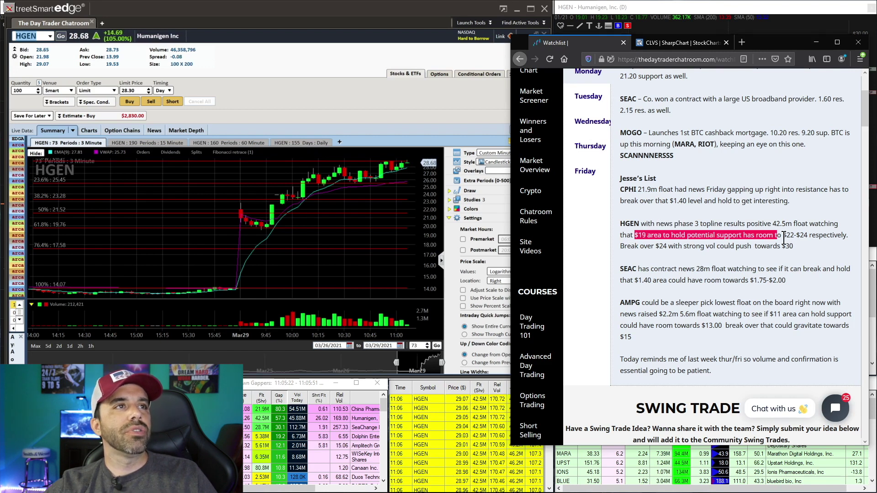
{"action": "left_click_drag", "start_coordinate": [805, 238], "coordinate": [807, 238]}
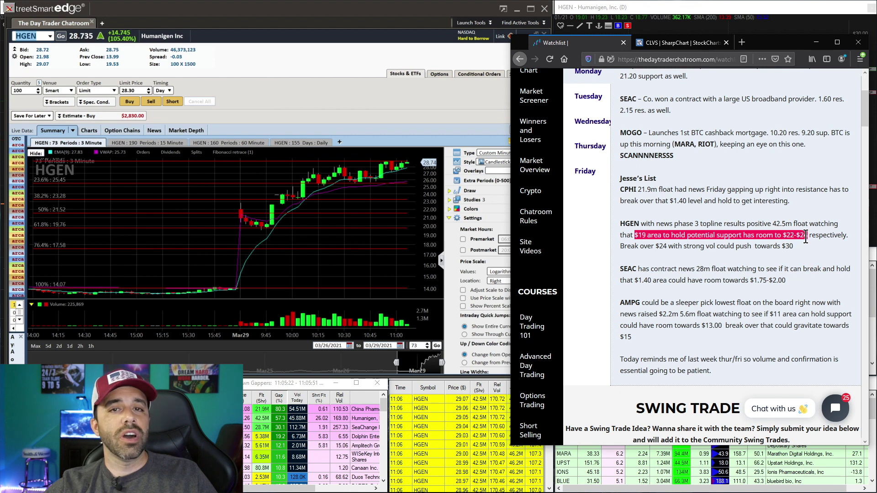
{"action": "left_click_drag", "start_coordinate": [638, 246], "coordinate": [796, 256]}
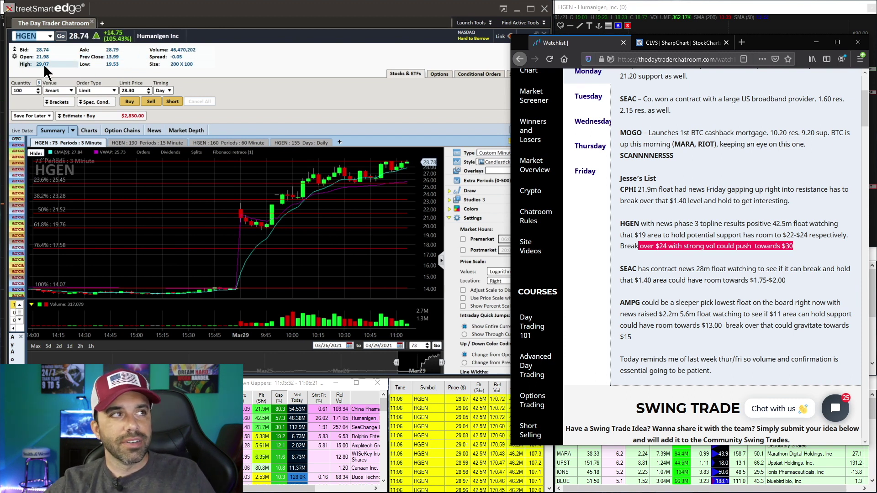
{"action": "left_click", "coordinate": [279, 145]}
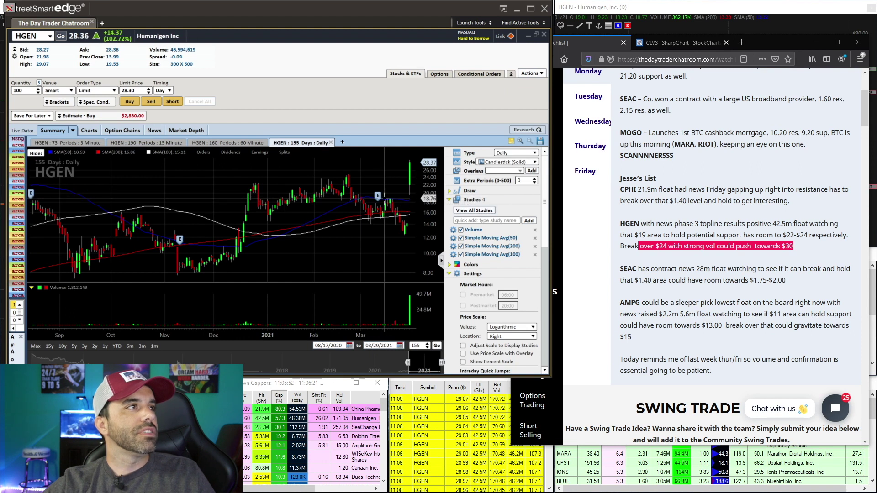
{"action": "scroll", "coordinate": [384, 206], "scroll_direction": "down", "scroll_amount": 3}
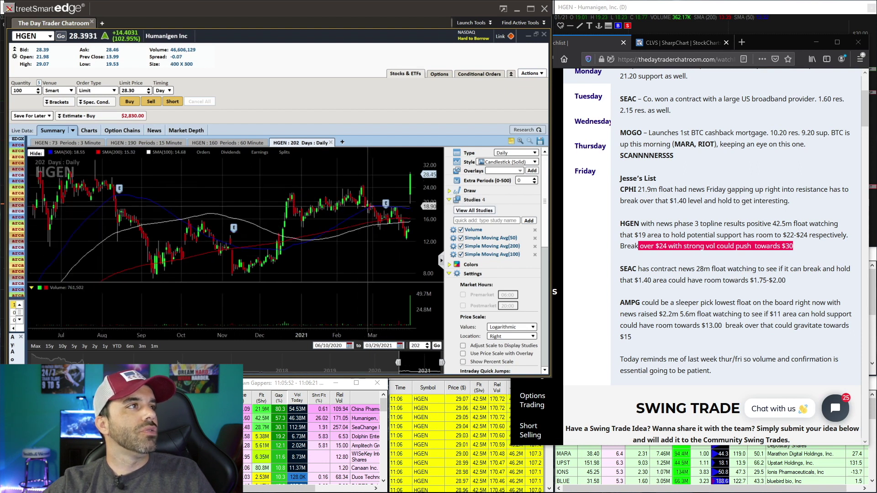
{"action": "scroll", "coordinate": [384, 206], "scroll_direction": "down", "scroll_amount": 1}
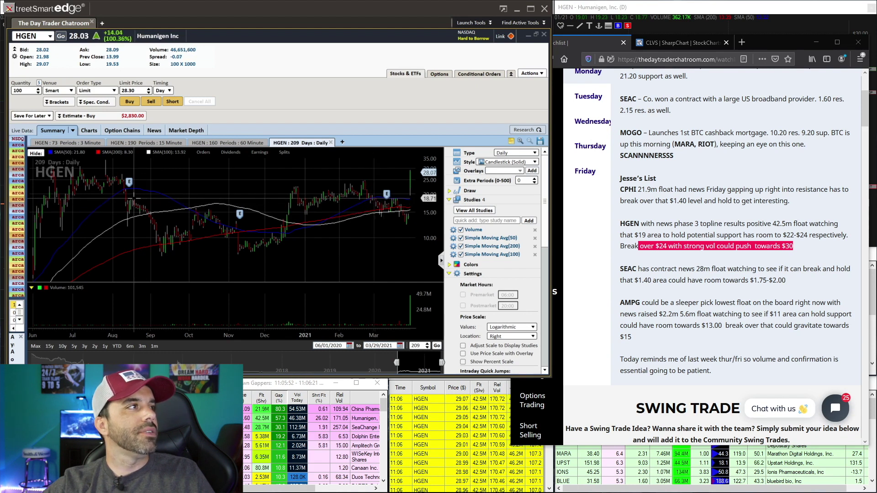
{"action": "scroll", "coordinate": [153, 198], "scroll_direction": "up", "scroll_amount": 1}
{"action": "scroll", "coordinate": [152, 198], "scroll_direction": "up", "scroll_amount": 1}
{"action": "scroll", "coordinate": [153, 198], "scroll_direction": "up", "scroll_amount": 1}
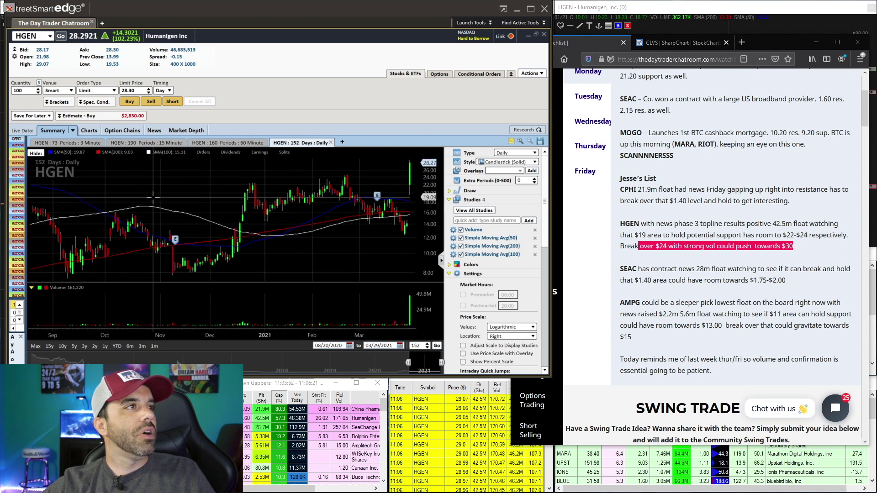
{"action": "scroll", "coordinate": [153, 197], "scroll_direction": "down", "scroll_amount": 1}
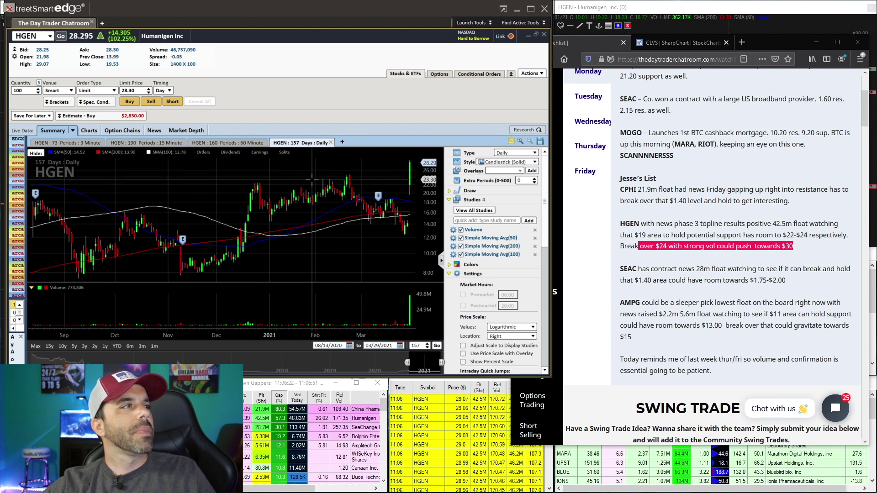
{"action": "scroll", "coordinate": [303, 186], "scroll_direction": "up", "scroll_amount": 1}
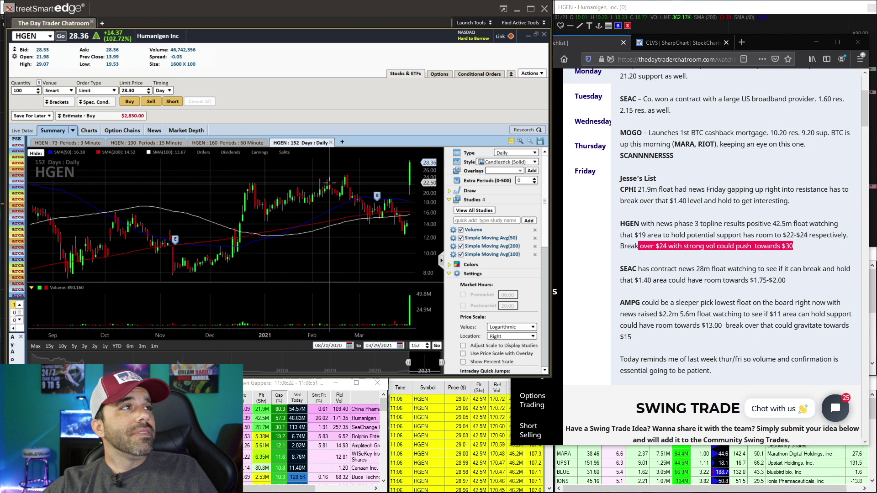
{"action": "scroll", "coordinate": [323, 185], "scroll_direction": "down", "scroll_amount": 5}
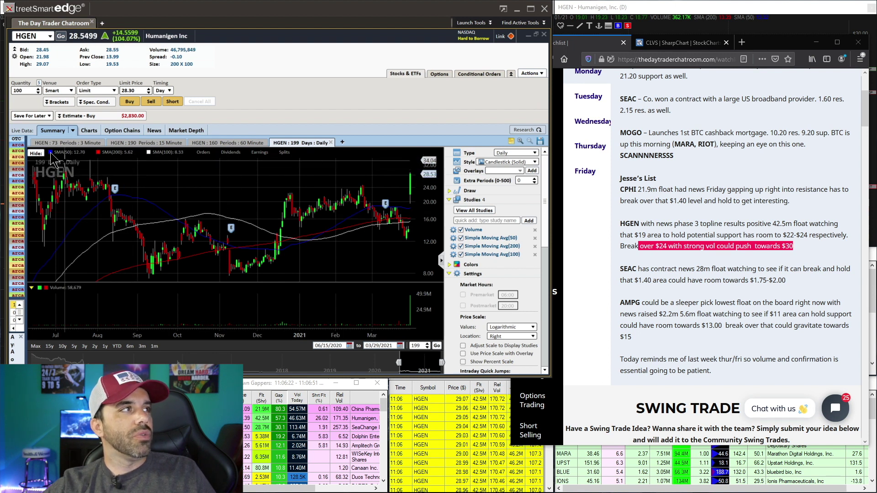
{"action": "key", "text": "ctrl+Tab"}
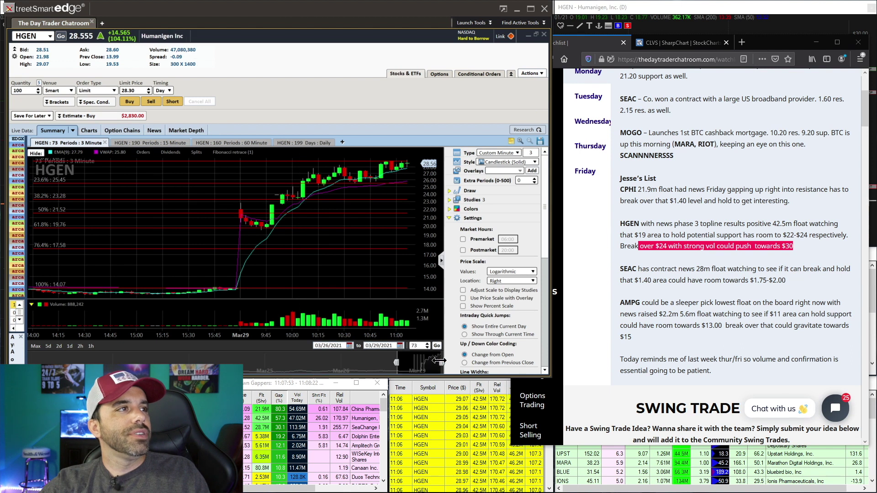
- Replace the old retracement with one drawn from the 14.03 low to the day's high
{"action": "left_click_drag", "start_coordinate": [433, 360], "coordinate": [426, 362]}
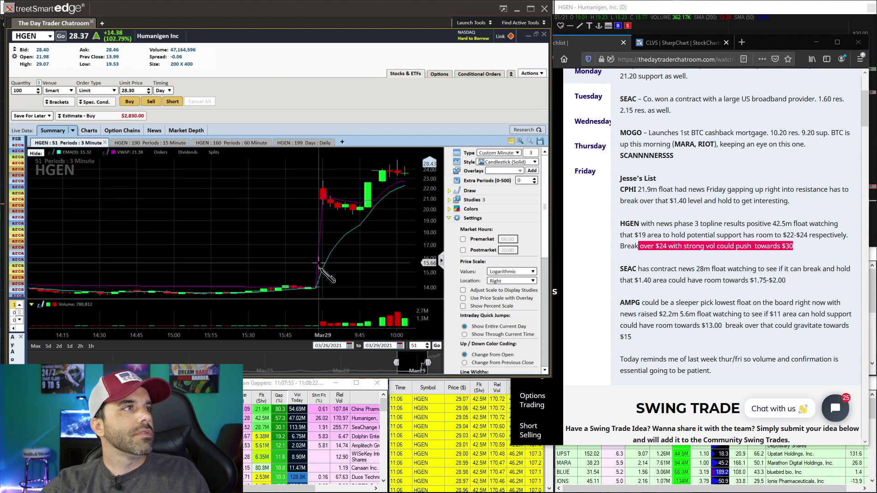
{"action": "key", "text": "Delete"}
{"action": "left_click_drag", "start_coordinate": [337, 287], "coordinate": [375, 164]}
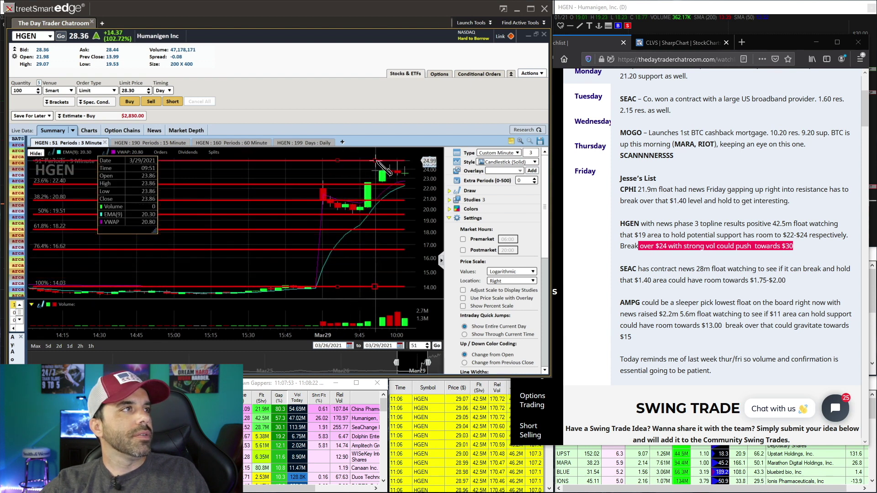
{"action": "left_click_drag", "start_coordinate": [378, 164], "coordinate": [363, 166]}
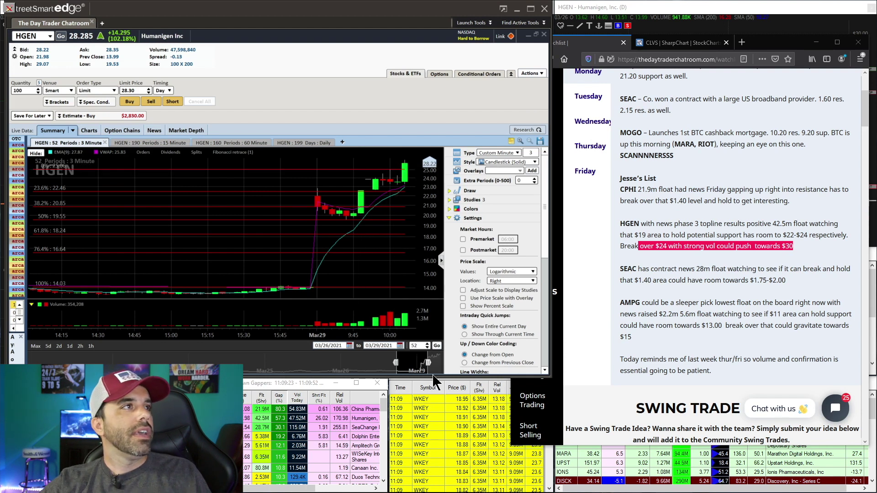
- Raise the HGEN retracement's top to the new high and extend the chart to 11:00
{"action": "left_click_drag", "start_coordinate": [426, 363], "coordinate": [431, 364]}
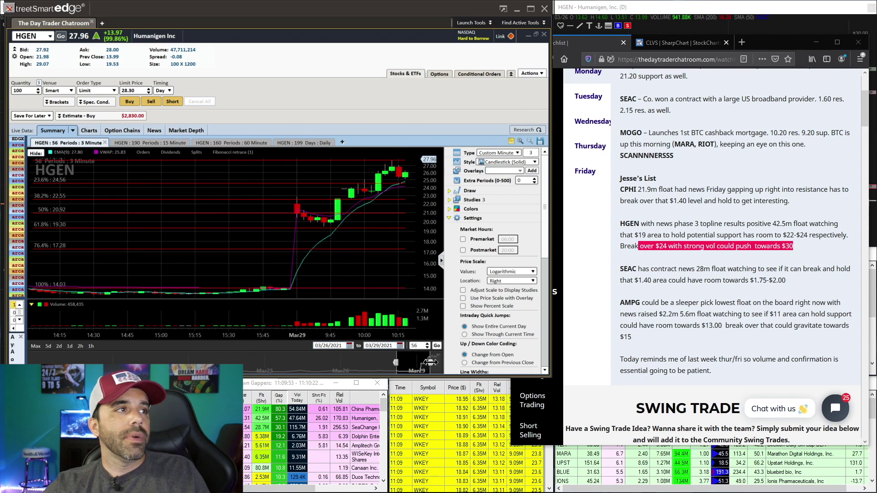
{"action": "scroll", "coordinate": [431, 361], "scroll_direction": "down", "scroll_amount": 3}
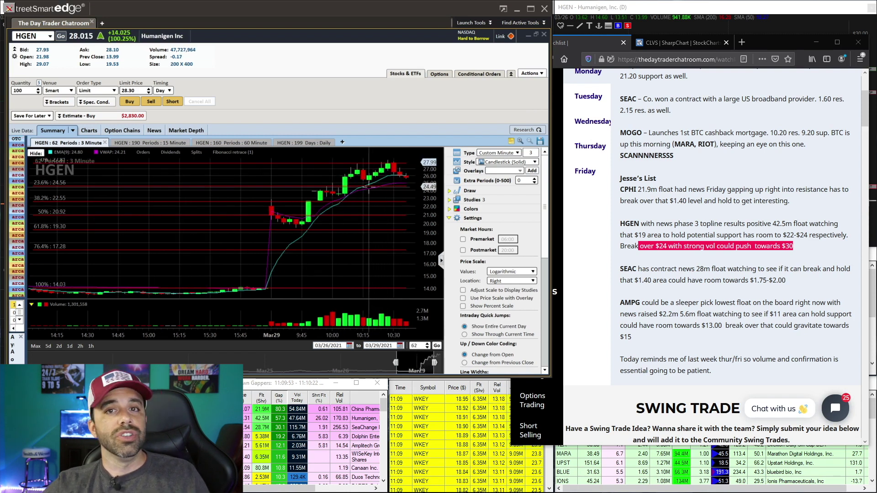
{"action": "left_click", "coordinate": [328, 164]}
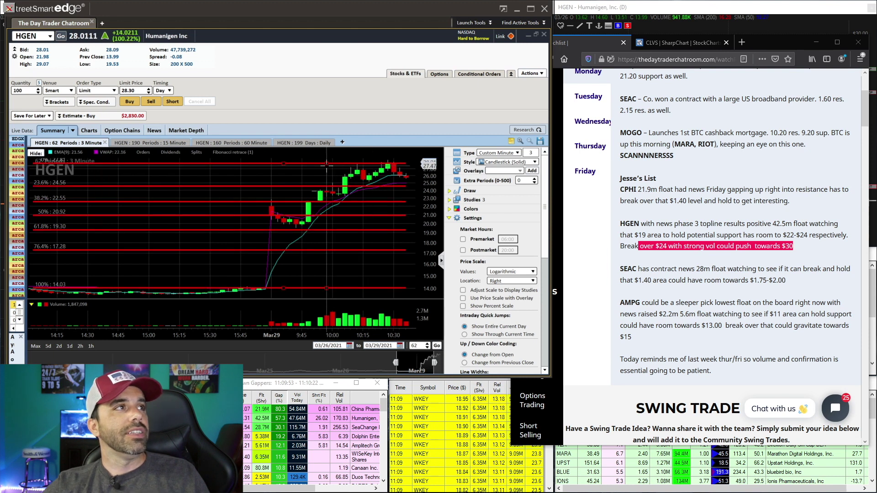
{"action": "left_click_drag", "start_coordinate": [326, 166], "coordinate": [330, 161]}
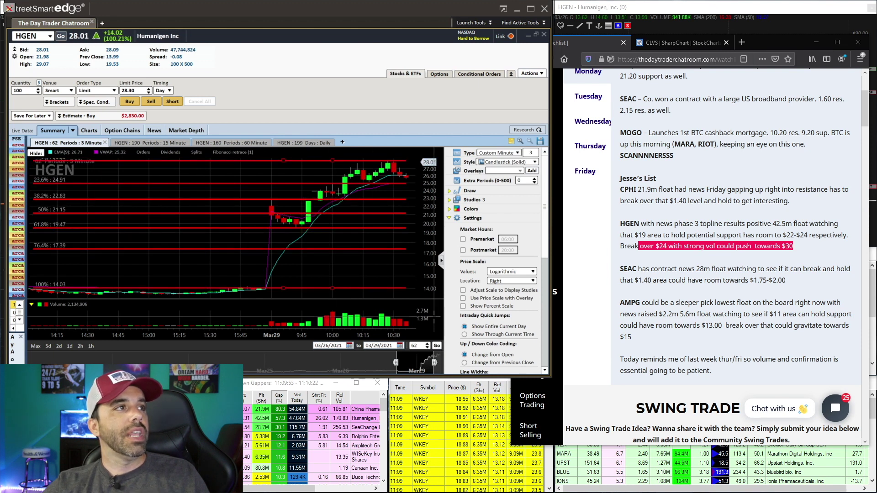
{"action": "left_click_drag", "start_coordinate": [438, 362], "coordinate": [460, 366]}
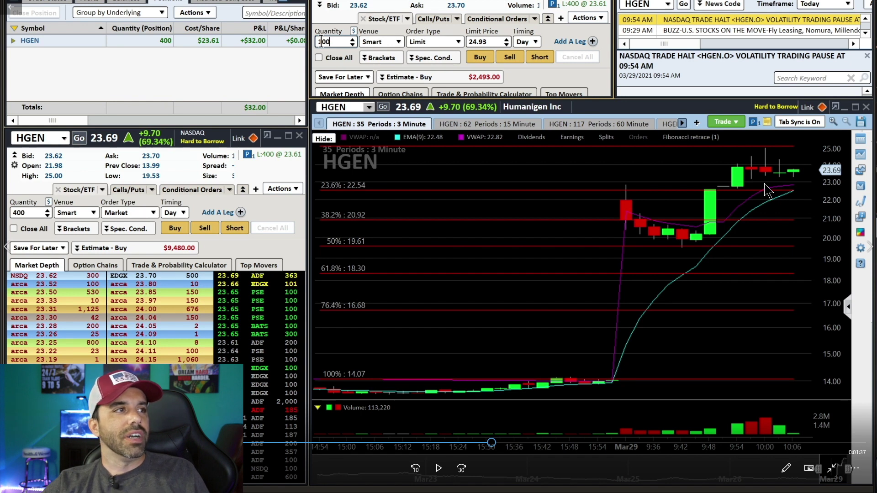
- Skip the replay through the partial sells to 250 shares and price near 25.87, then pause
{"action": "left_click", "coordinate": [532, 444]}
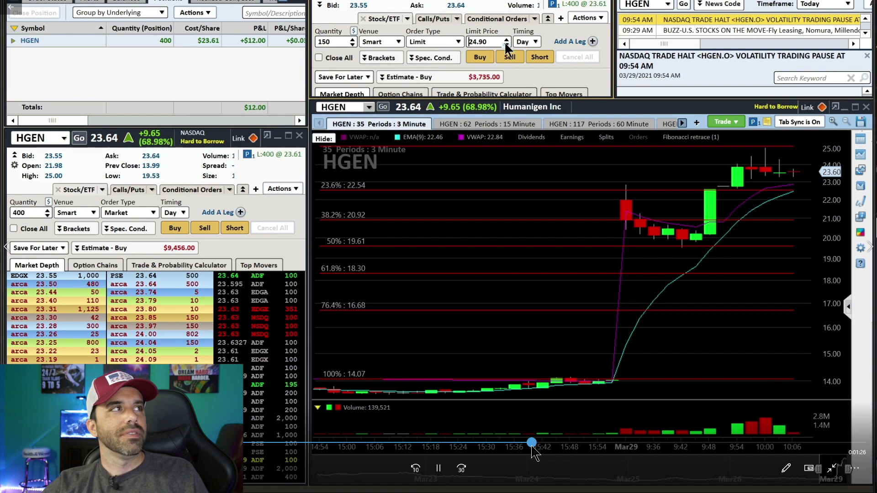
{"action": "left_click_drag", "start_coordinate": [533, 444], "coordinate": [738, 444]}
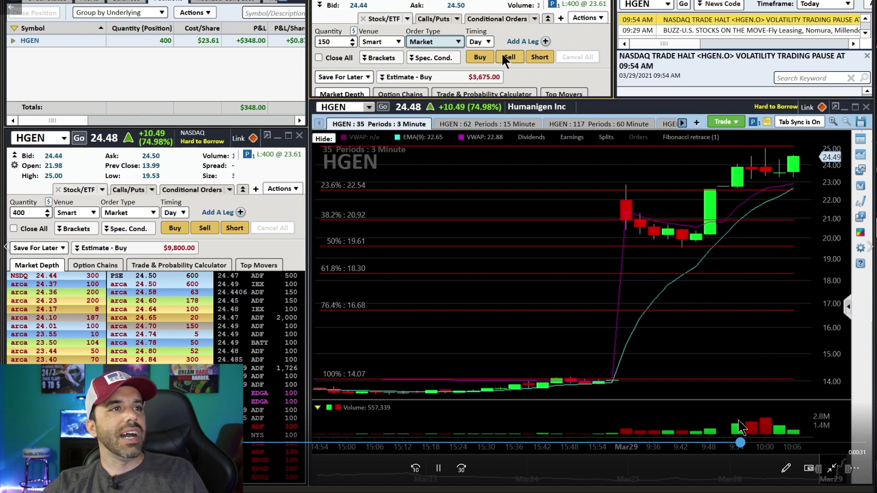
{"action": "left_click_drag", "start_coordinate": [740, 426], "coordinate": [769, 426]}
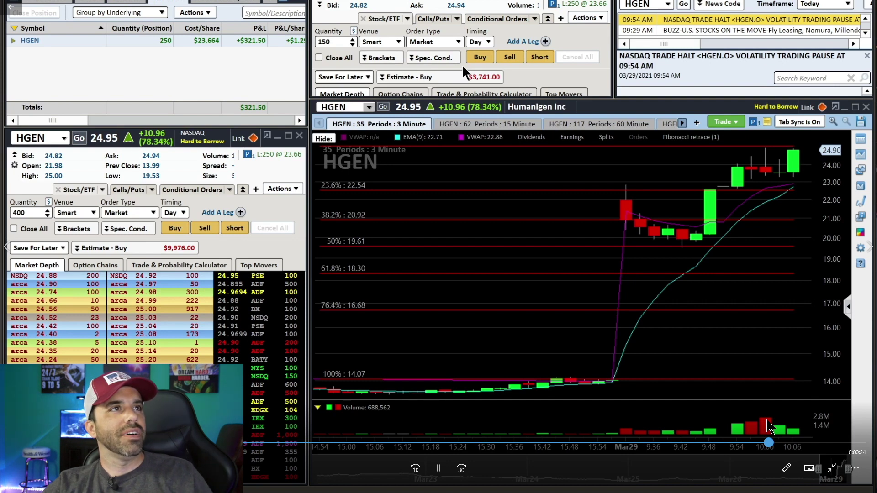
{"action": "left_click_drag", "start_coordinate": [768, 427], "coordinate": [793, 428]}
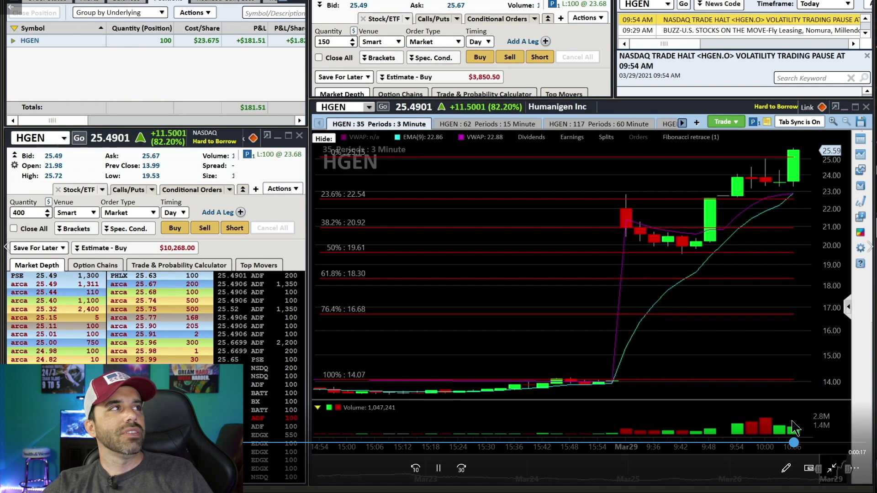
{"action": "left_click_drag", "start_coordinate": [794, 428], "coordinate": [807, 437]}
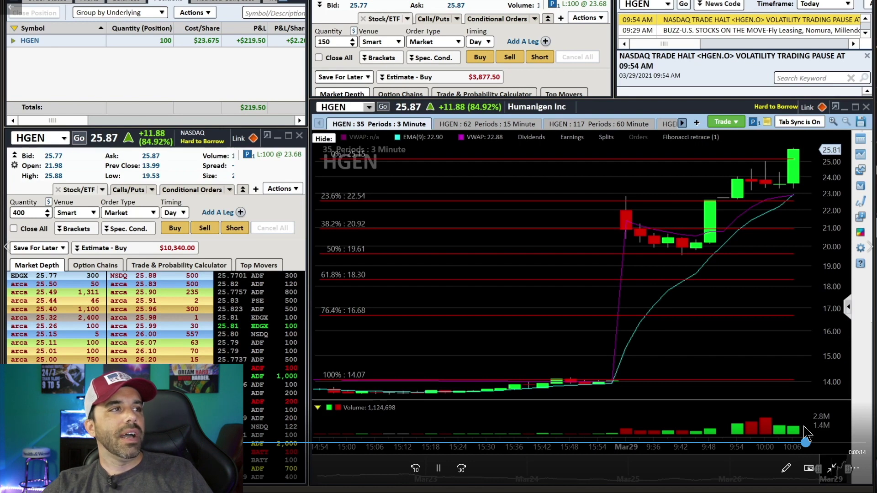
{"action": "left_click", "coordinate": [711, 468]}
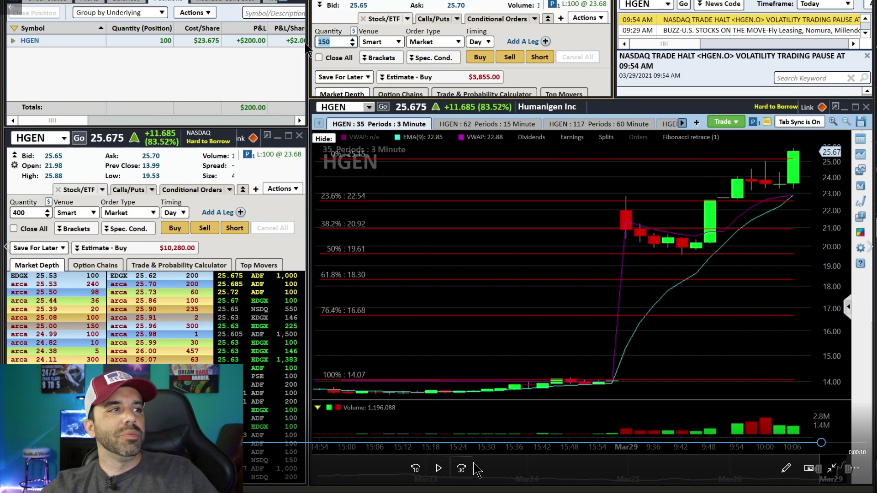
- Play the replay until the last HGEN shares sell and pause with no positions left
{"action": "left_click", "coordinate": [439, 470]}
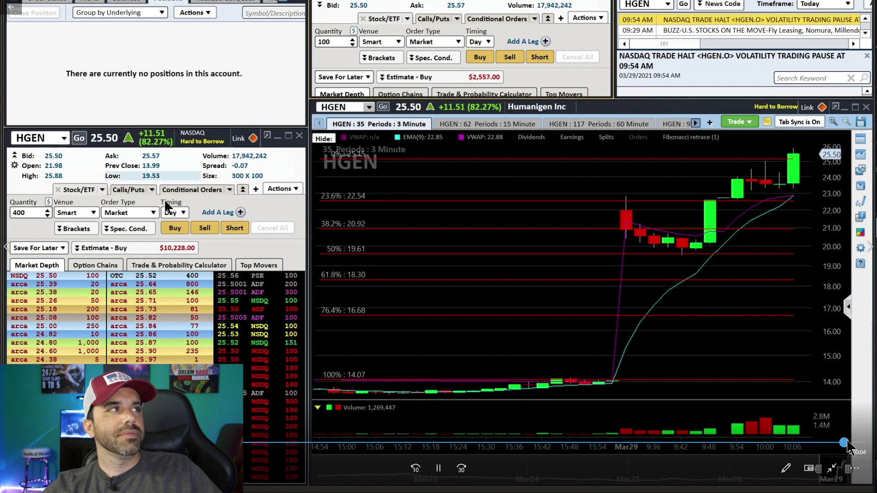
{"action": "left_click", "coordinate": [712, 322]}
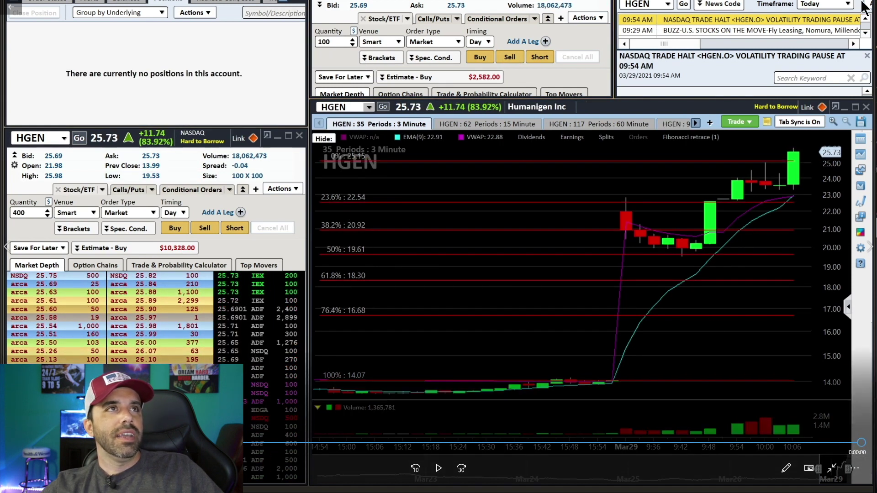
{"action": "mouse_move", "coordinate": [844, 11]}
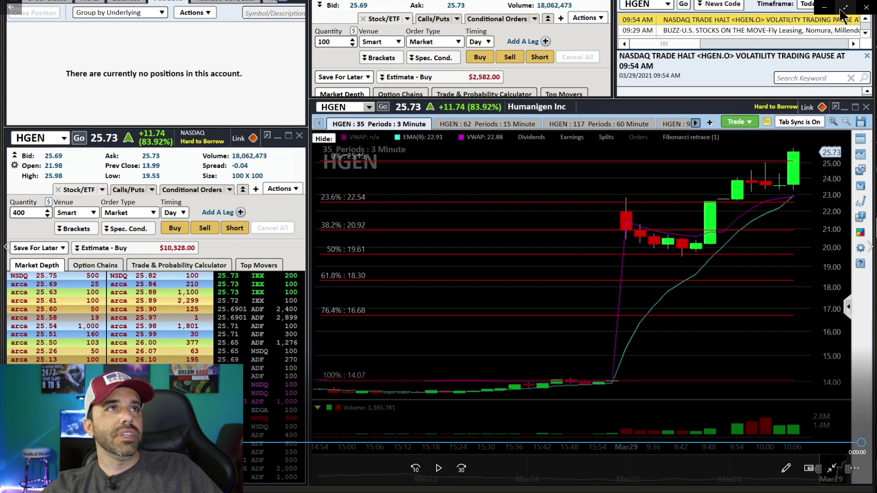
- Shrink the replay window to reveal the live HGEN chart near 28.80
{"action": "left_click", "coordinate": [848, 9]}
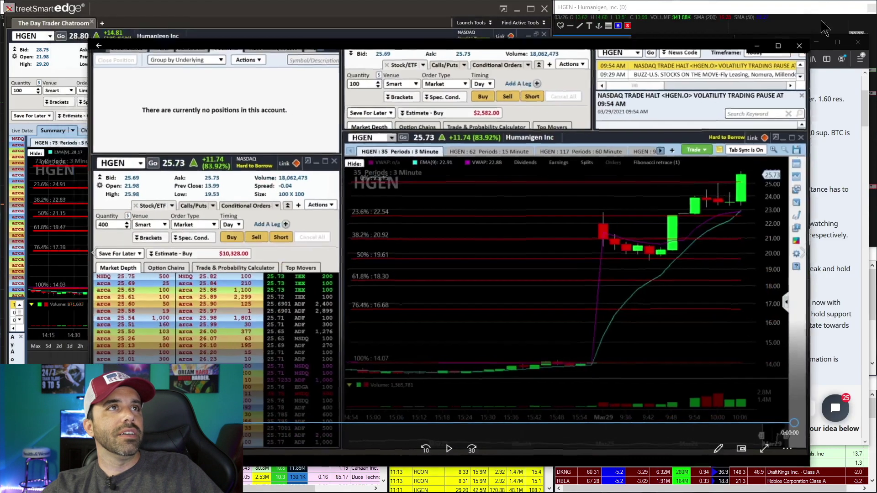